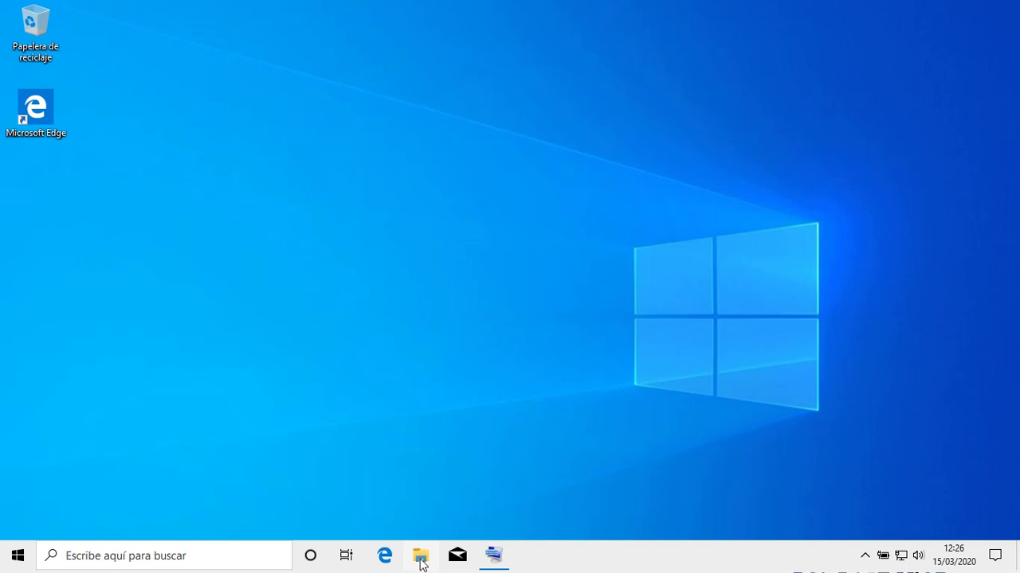
Open the Documentos folder in File Explorer and create a new folder named Primera
{"action": "left_click", "coordinate": [420, 556]}
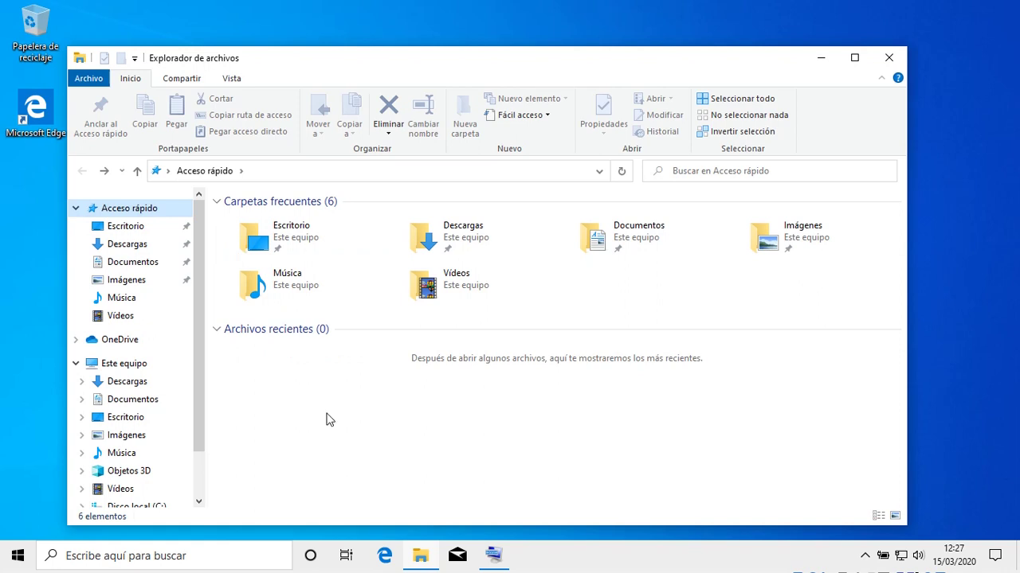
{"action": "left_click", "coordinate": [135, 265]}
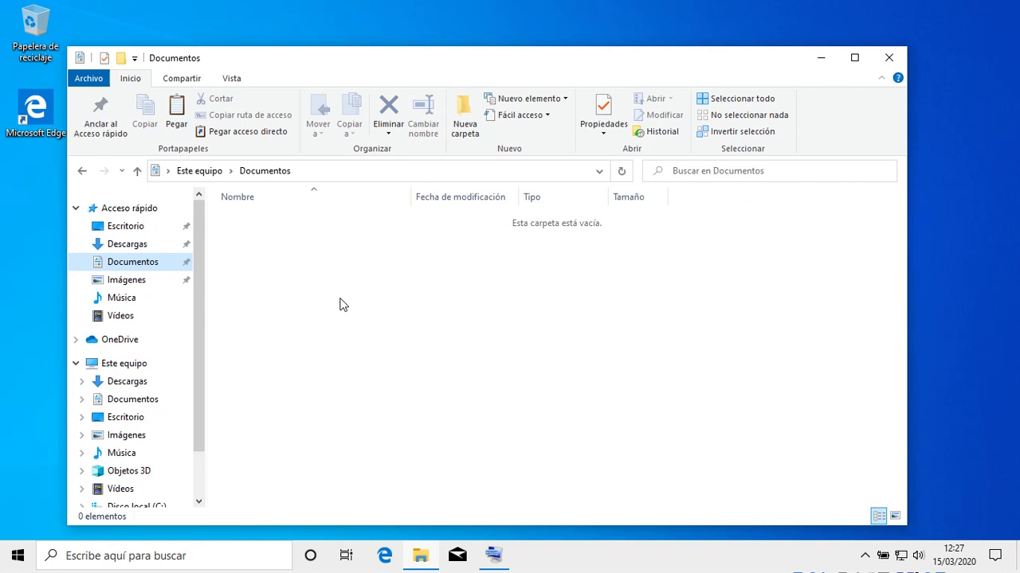
{"action": "left_click", "coordinate": [465, 129]}
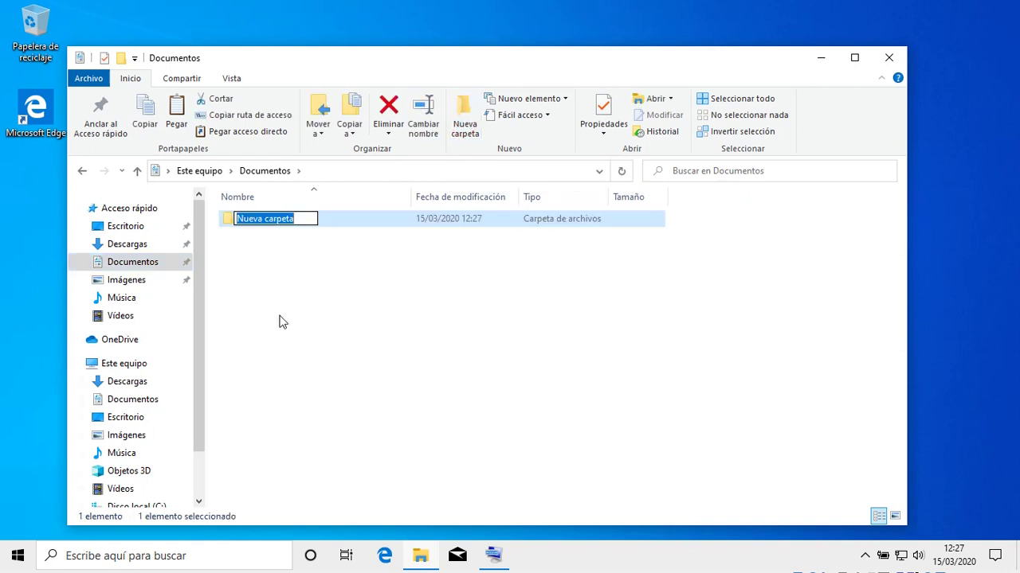
{"action": "type", "text": "Primera"}
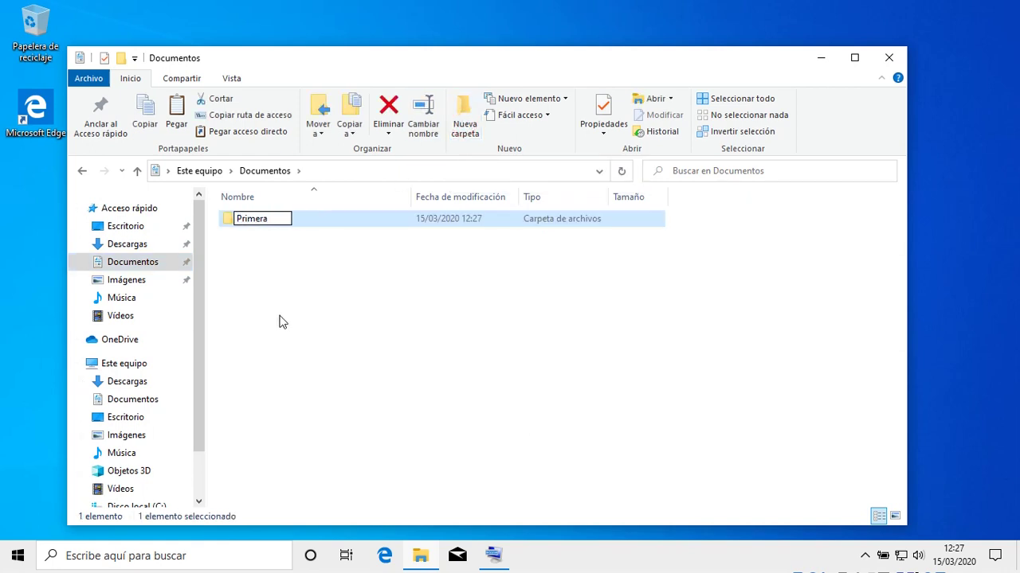
{"action": "key", "text": "Return"}
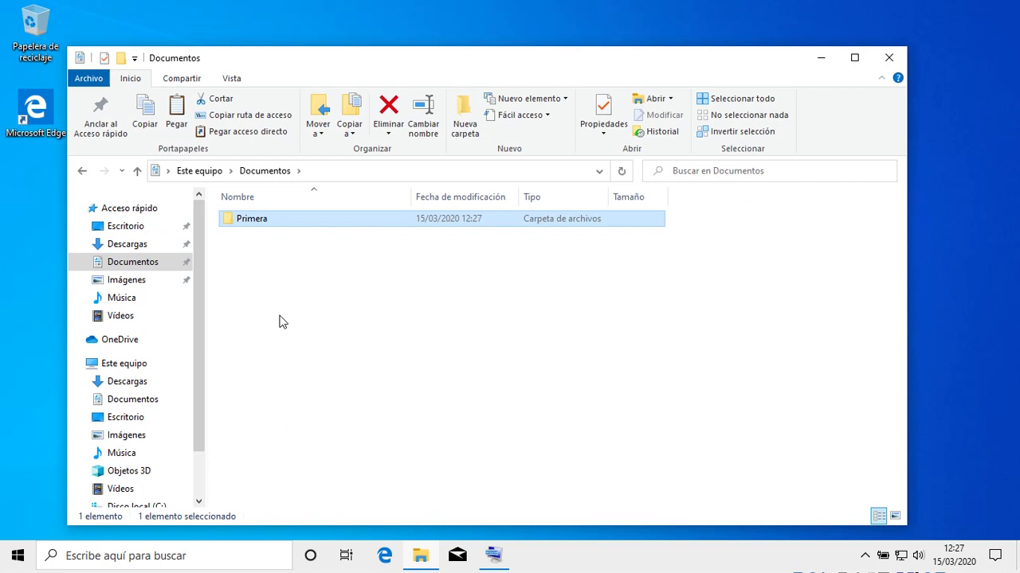
Create a second folder named Segunda in Documentos
{"action": "right_click", "coordinate": [264, 277]}
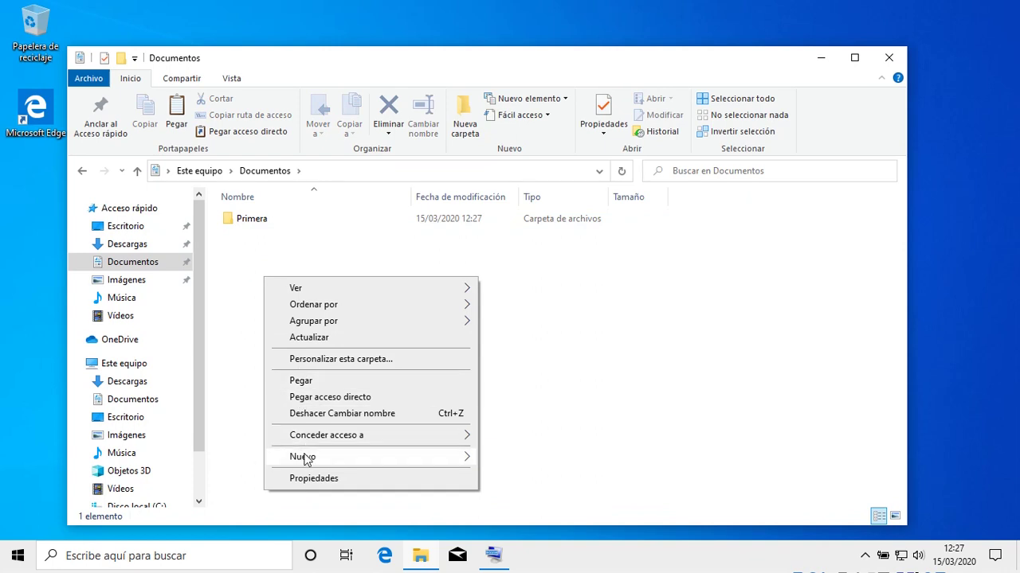
{"action": "mouse_move", "coordinate": [303, 460]}
{"action": "left_click", "coordinate": [481, 456]}
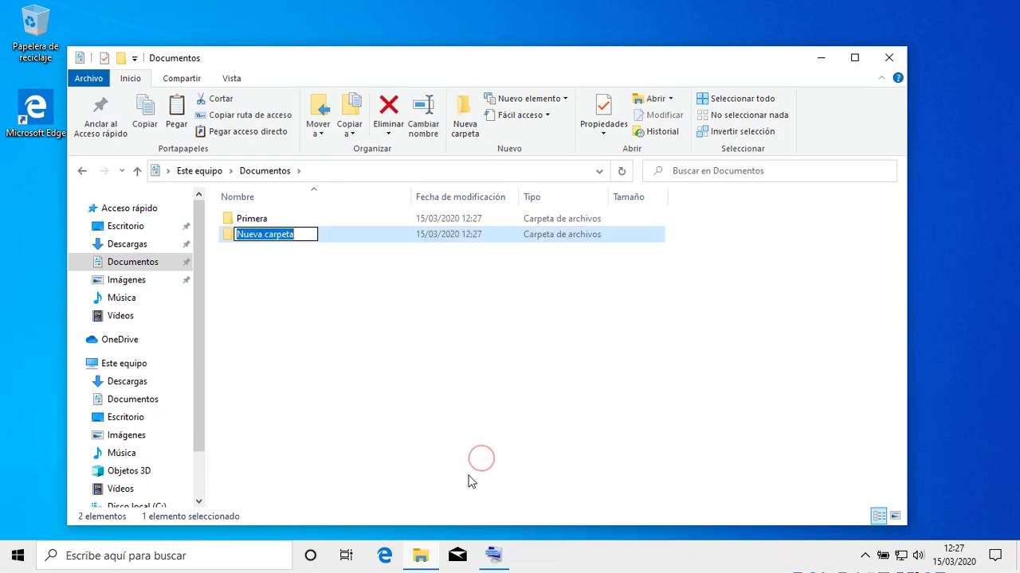
{"action": "type", "text": "Segunda"}
{"action": "key", "text": "Return"}
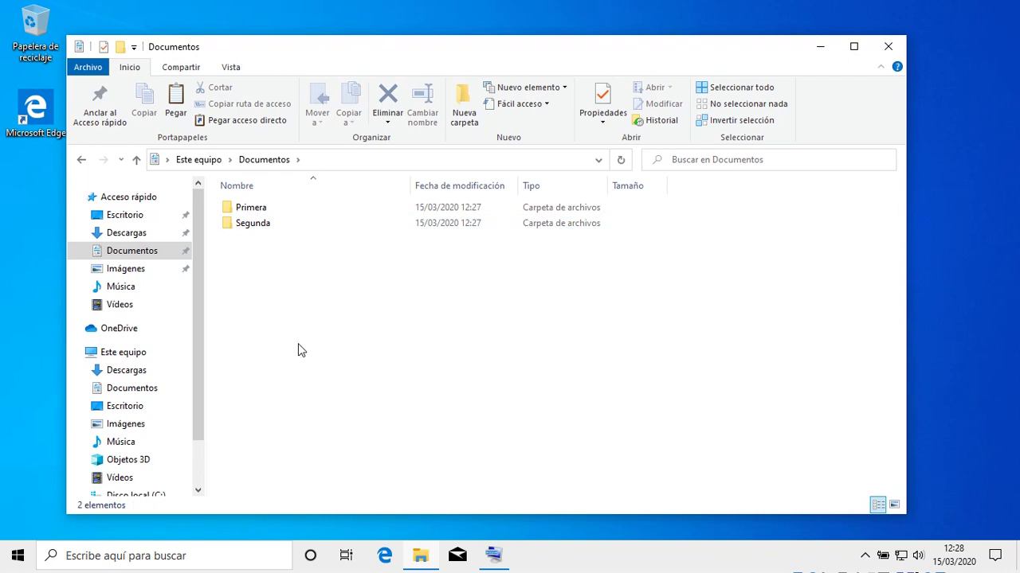
Bring up the on-screen keyboard and arrange it directly below the Documentos window
{"action": "left_click_drag", "start_coordinate": [334, 54], "coordinate": [334, 32]}
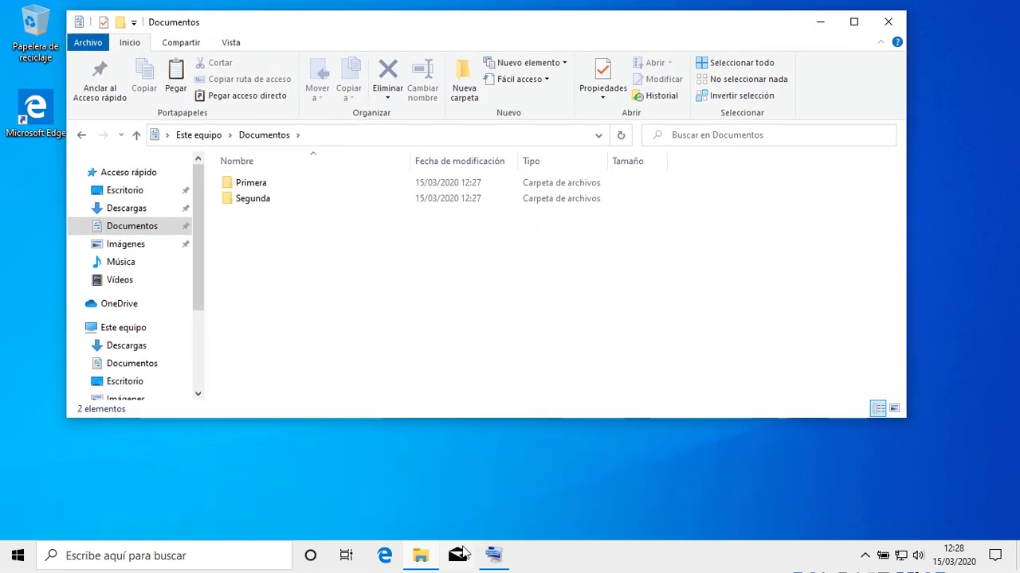
{"action": "left_click", "coordinate": [484, 555]}
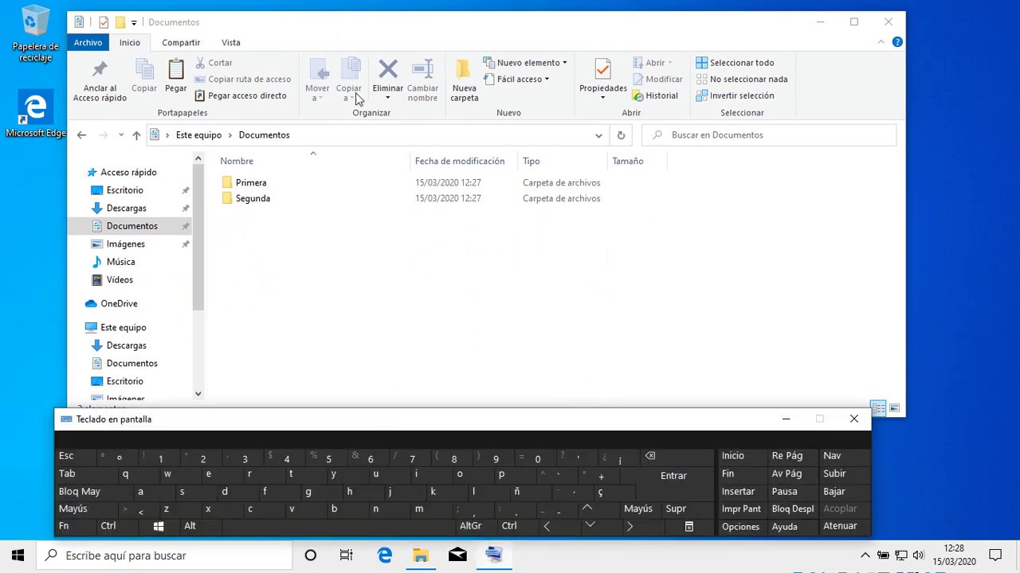
{"action": "left_click_drag", "start_coordinate": [326, 27], "coordinate": [323, 14]}
{"action": "mouse_move", "coordinate": [342, 421]}
{"action": "left_mouse_down"}
{"action": "mouse_move", "coordinate": [360, 420]}
{"action": "mouse_move", "coordinate": [352, 422]}
{"action": "left_mouse_up"}
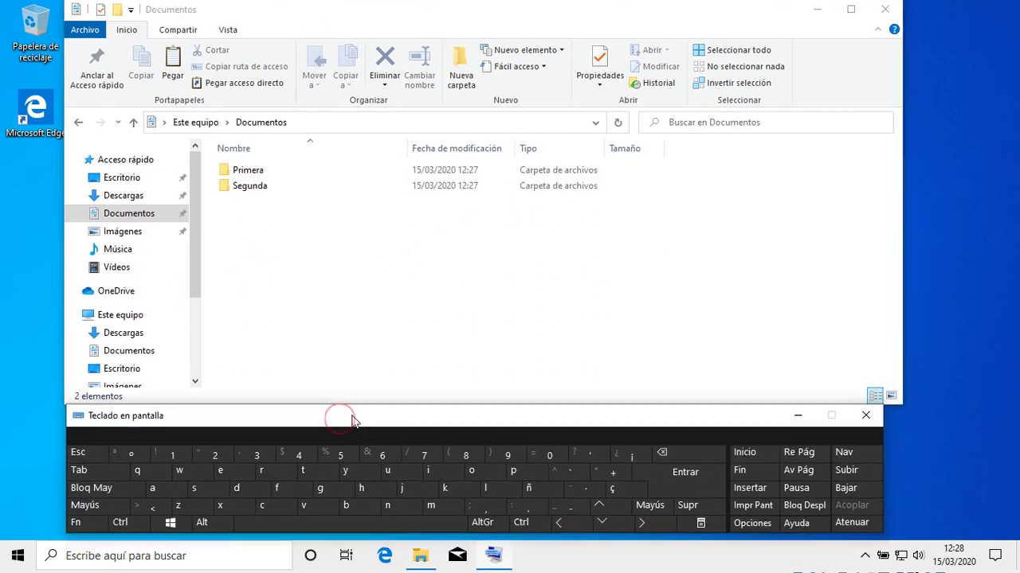
Create a third folder named Tercera in Documentos and clear the selection
{"action": "left_click", "coordinate": [120, 526]}
{"action": "left_click", "coordinate": [109, 510]}
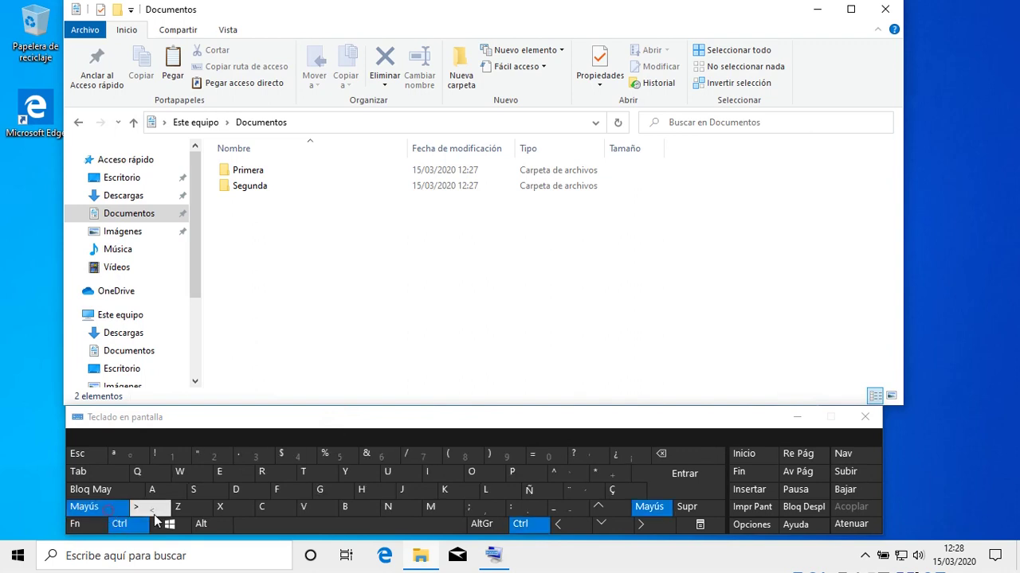
{"action": "left_click", "coordinate": [388, 507]}
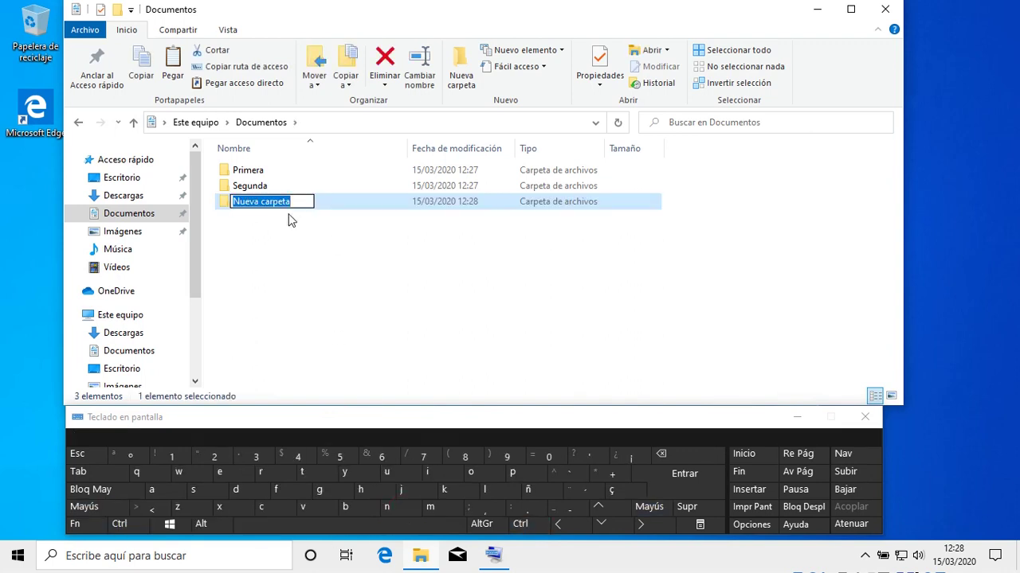
{"action": "type", "text": "Tercera"}
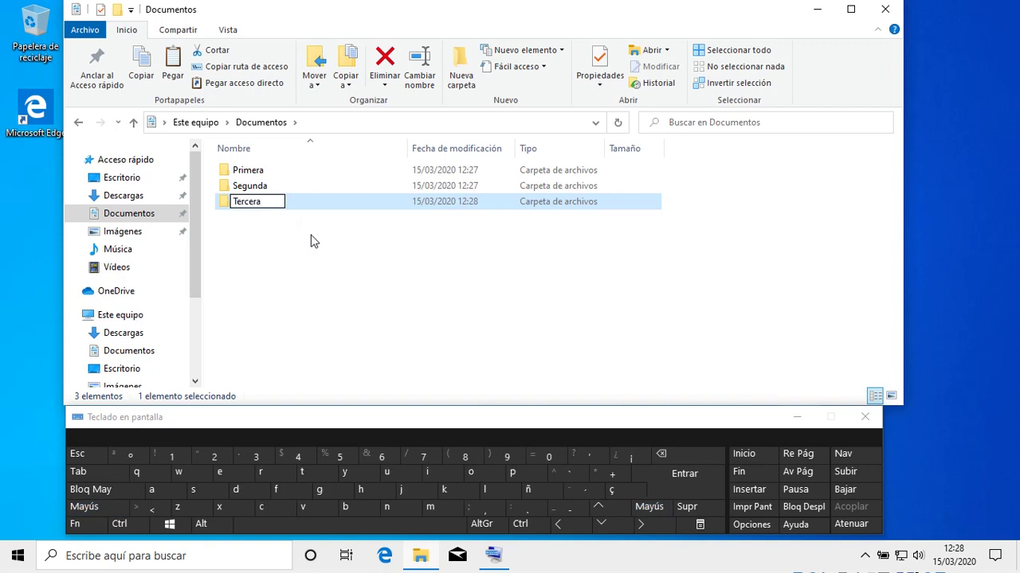
{"action": "key", "text": "Return"}
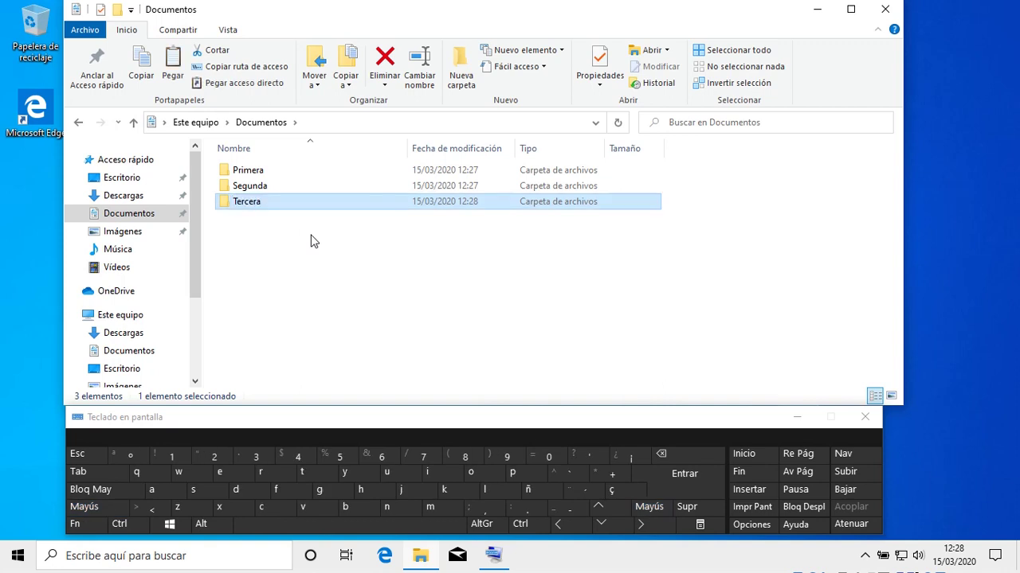
{"action": "left_click", "coordinate": [308, 237]}
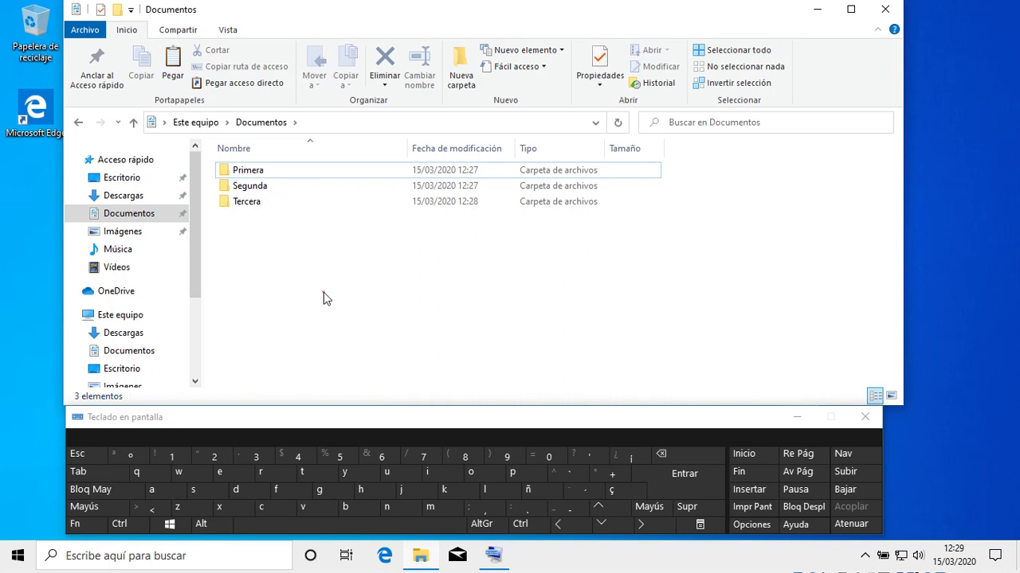
Move the Segunda and Tercera folders from Documentos into the Primera folder by cutting and pasting them
{"action": "left_click_drag", "start_coordinate": [323, 293], "coordinate": [229, 187]}
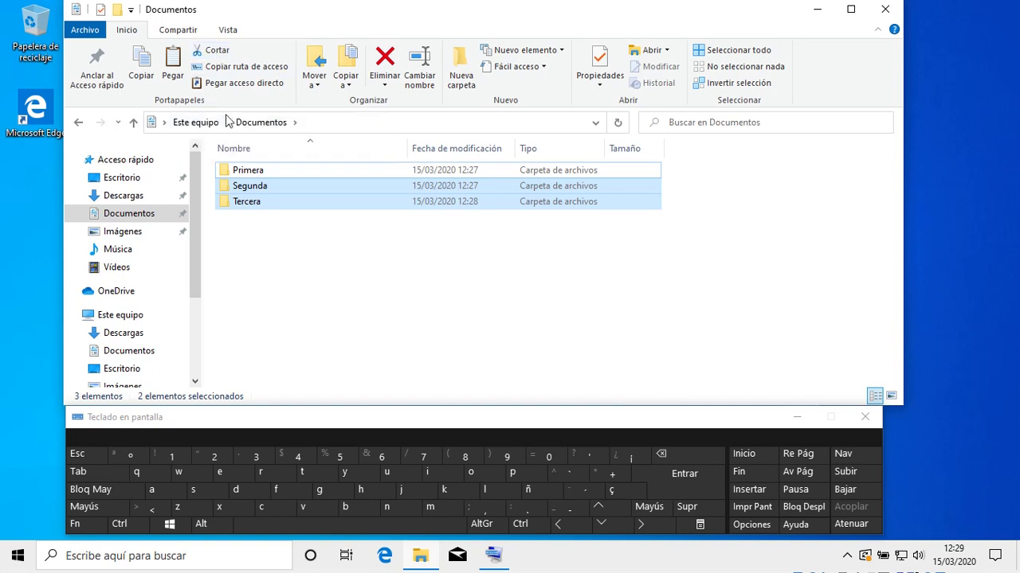
{"action": "right_click", "coordinate": [240, 193]}
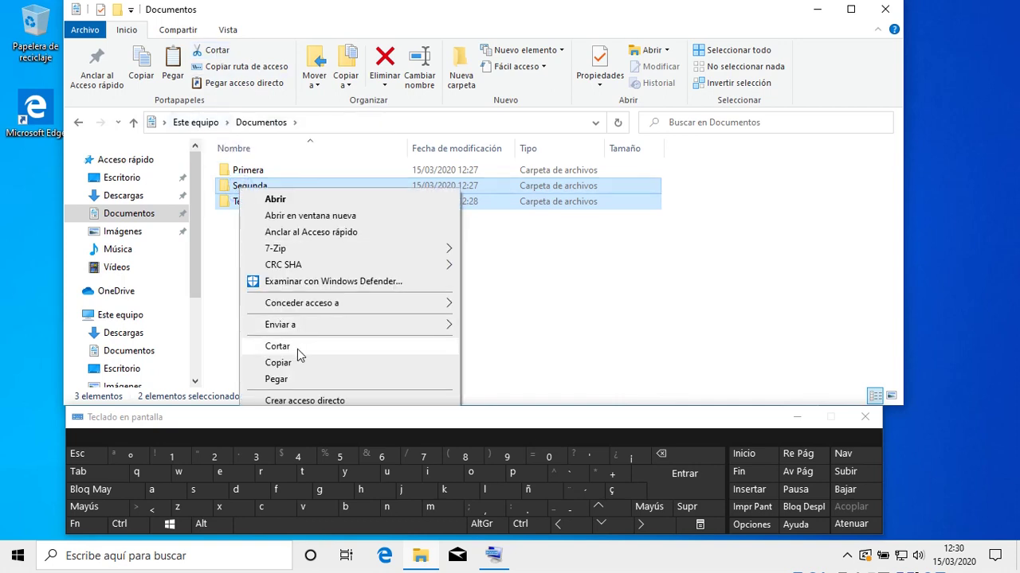
{"action": "left_click", "coordinate": [312, 19]}
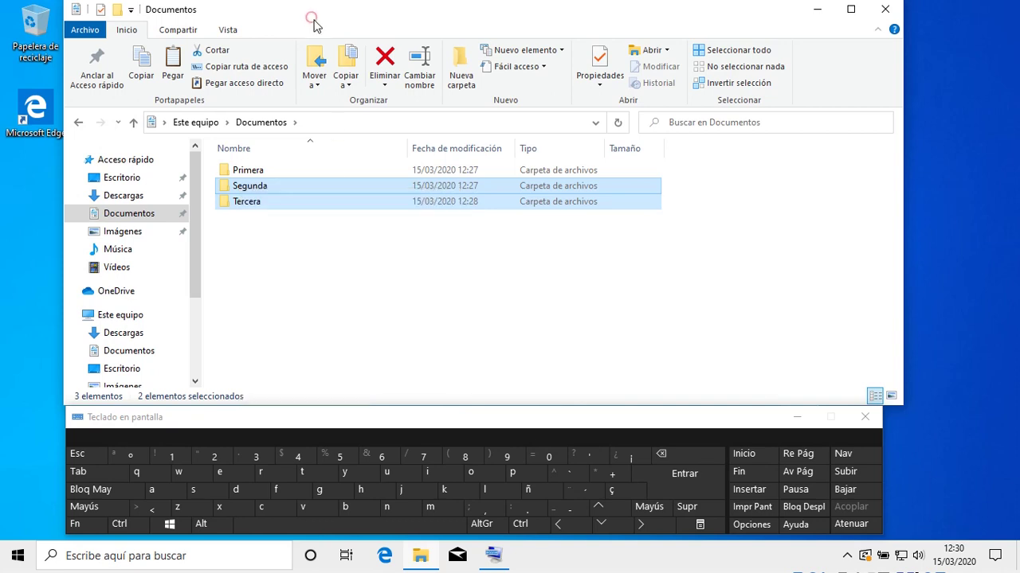
{"action": "left_click", "coordinate": [127, 526]}
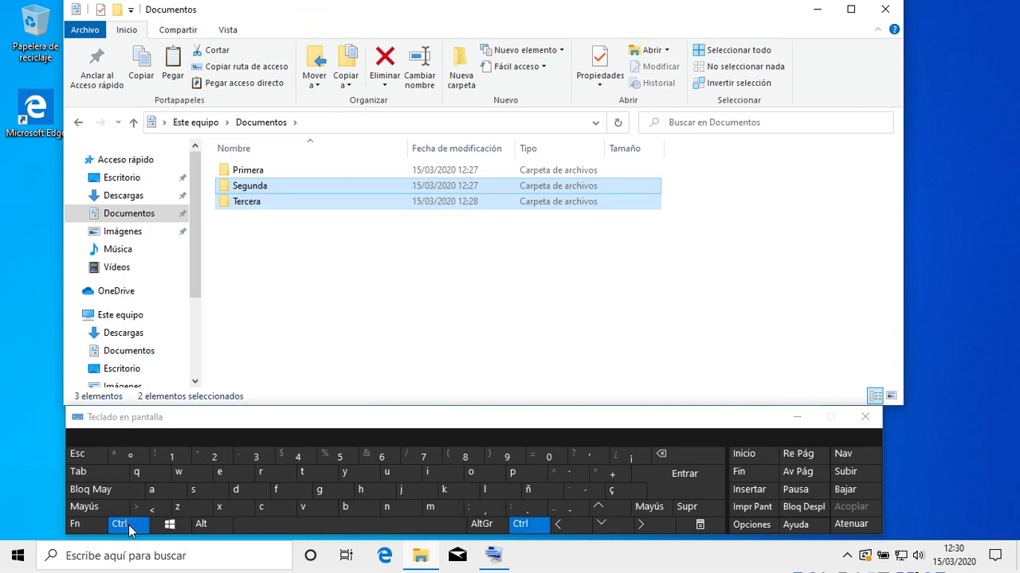
{"action": "left_click", "coordinate": [234, 512]}
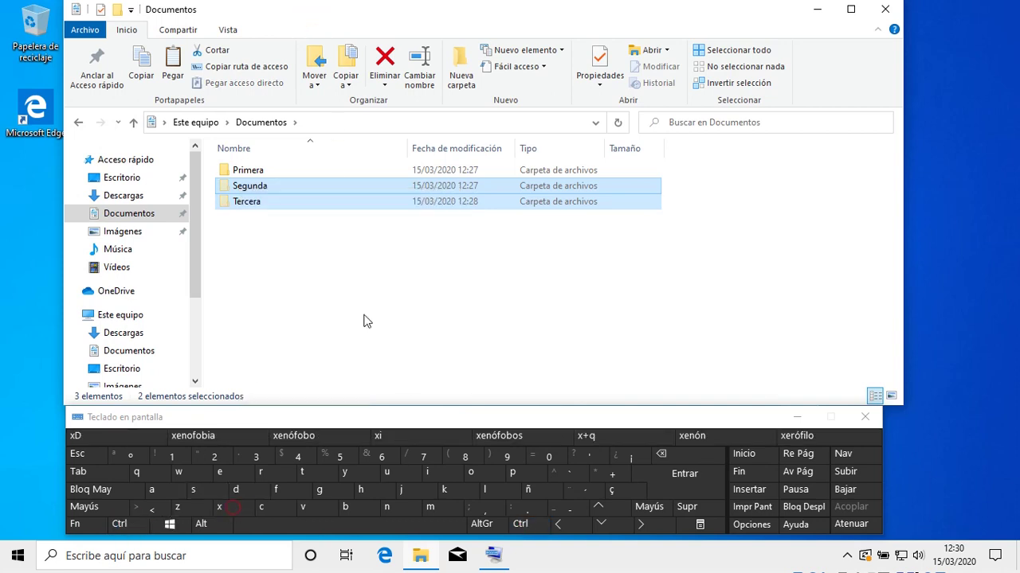
{"action": "double_click", "coordinate": [237, 170]}
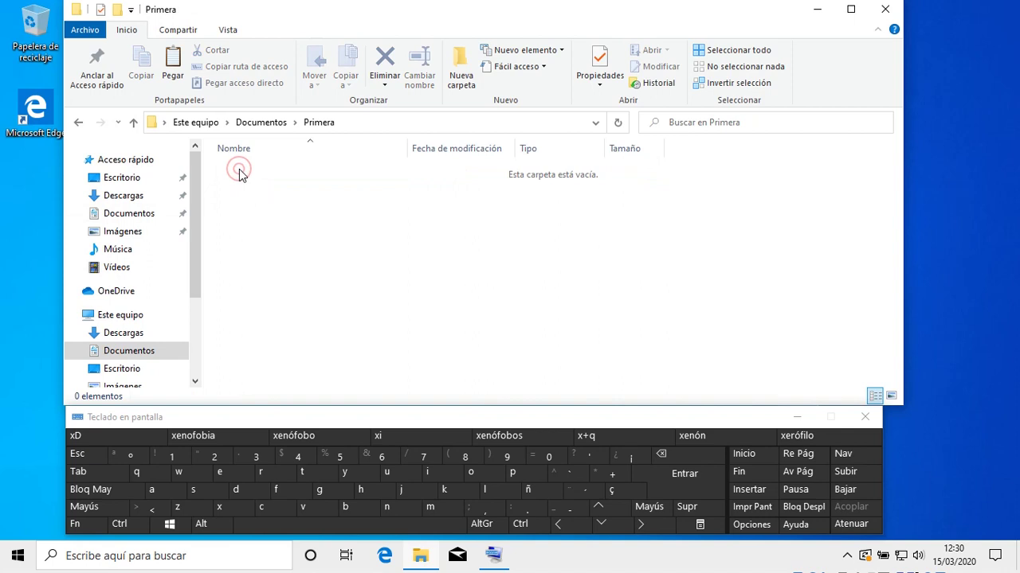
{"action": "left_click", "coordinate": [174, 73]}
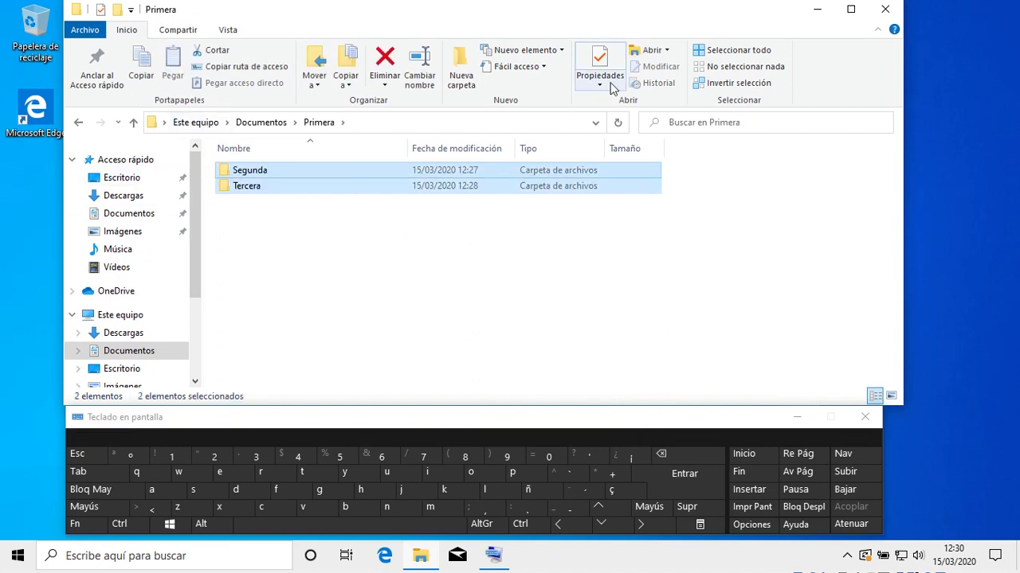
Collapse the Explorer ribbon, expand it again, and deselect the moved folders
{"action": "left_click", "coordinate": [879, 30]}
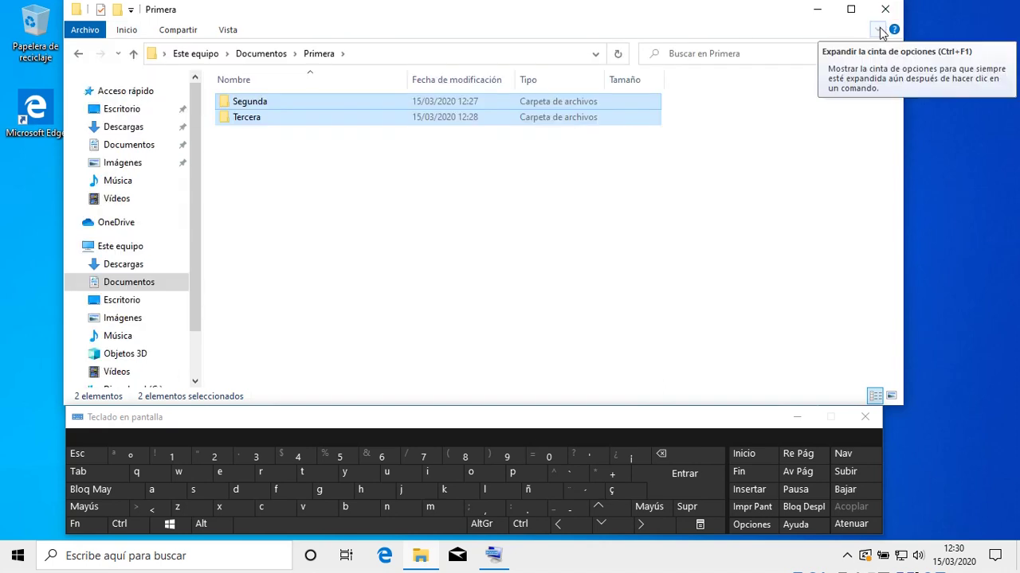
{"action": "left_click", "coordinate": [879, 30]}
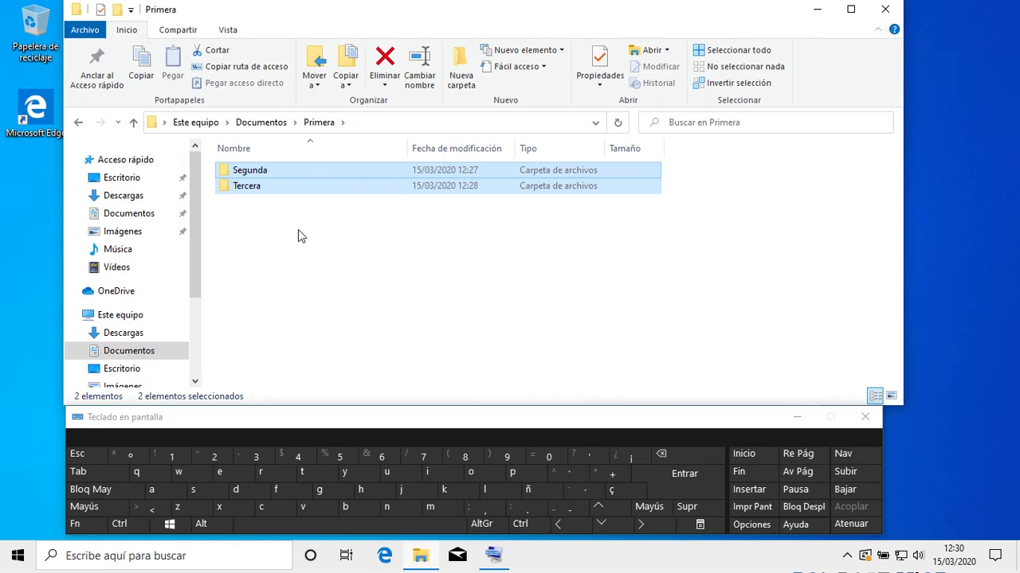
{"action": "left_click", "coordinate": [252, 227]}
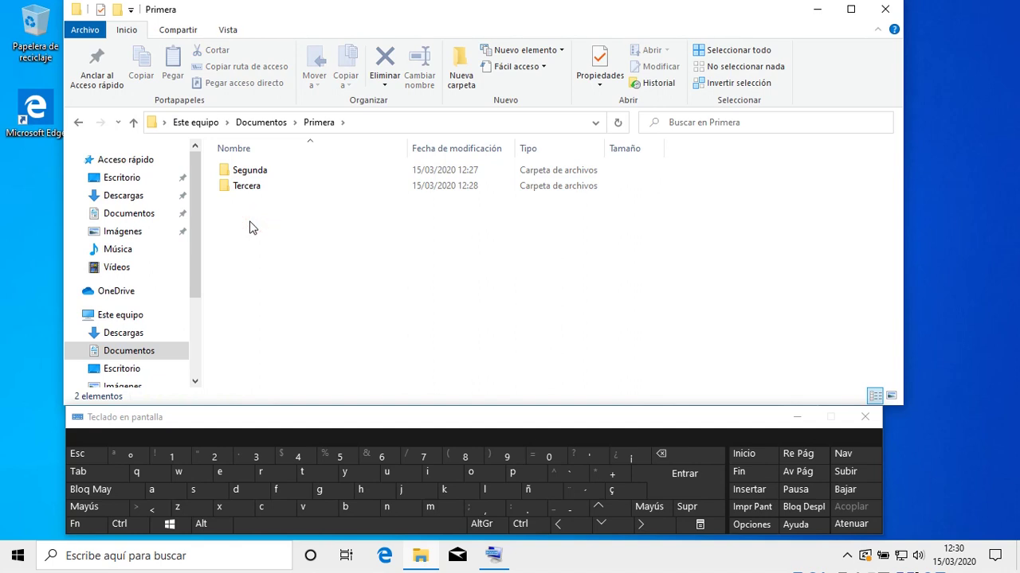
Copy the Tercera folder from inside Primera and paste the copy into Documentos
{"action": "left_click", "coordinate": [238, 191]}
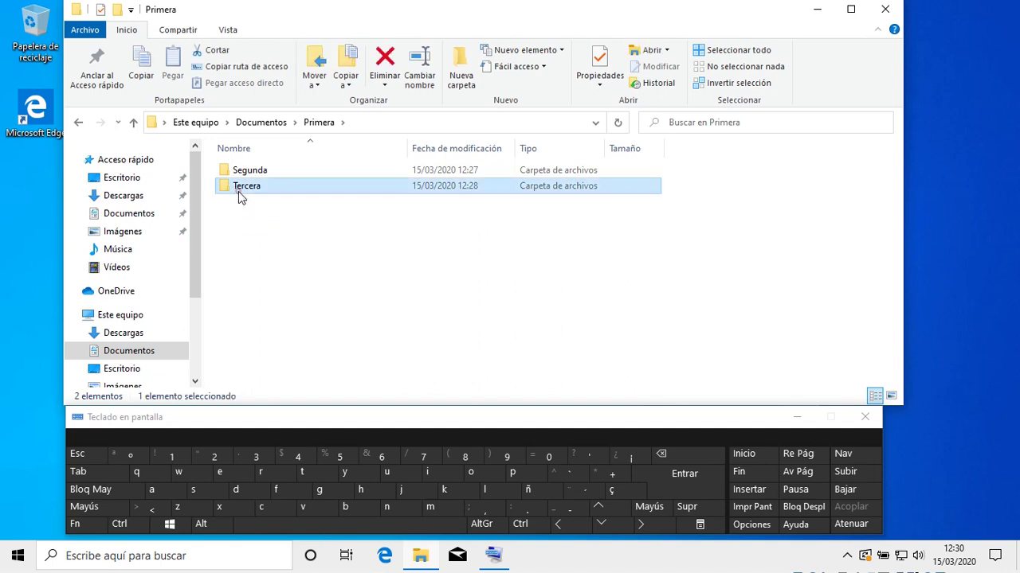
{"action": "left_click", "coordinate": [144, 83]}
{"action": "left_click", "coordinate": [270, 126]}
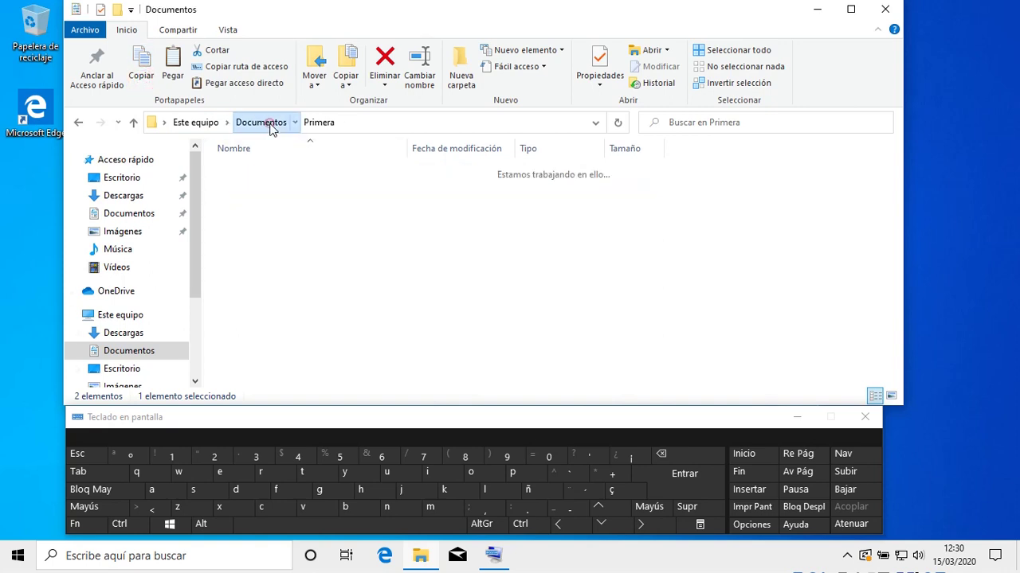
{"action": "left_click", "coordinate": [247, 225]}
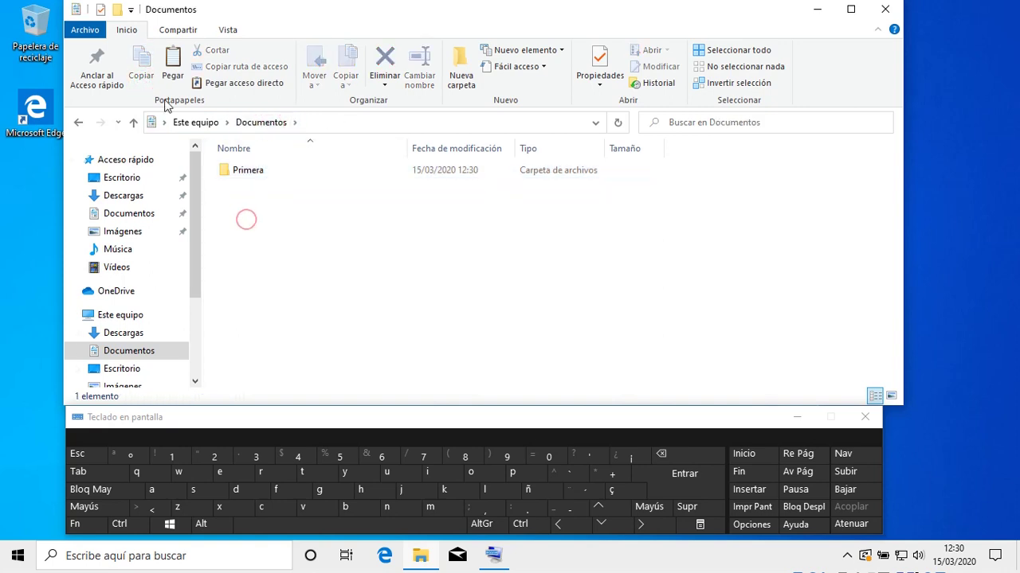
{"action": "left_click", "coordinate": [171, 73]}
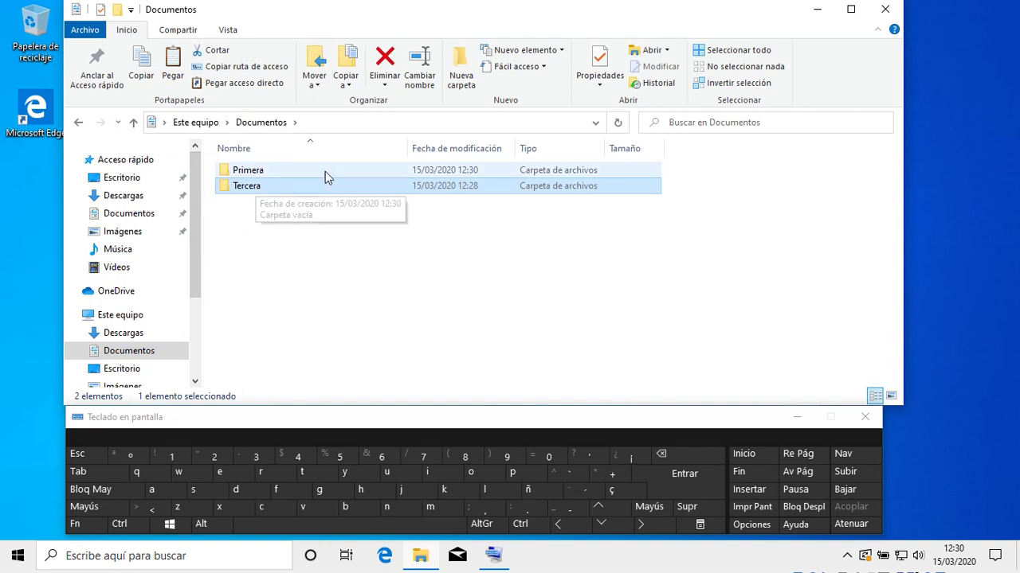
Delete the Tercera copy from Documentos, inspect it in the Recycle Bin, and close the Recycle Bin window
{"action": "left_click", "coordinate": [387, 59]}
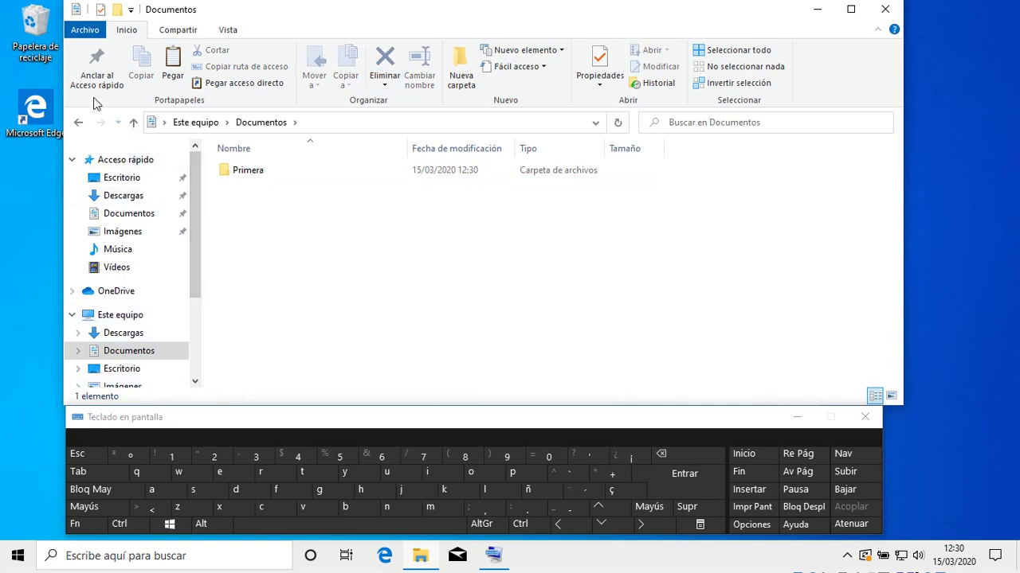
{"action": "double_click", "coordinate": [35, 27]}
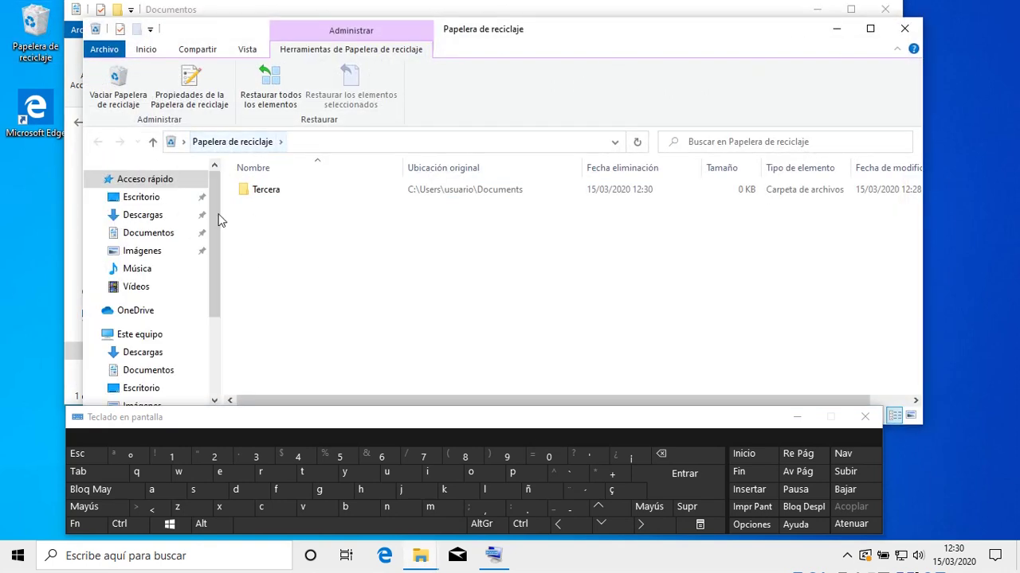
{"action": "left_click", "coordinate": [263, 194]}
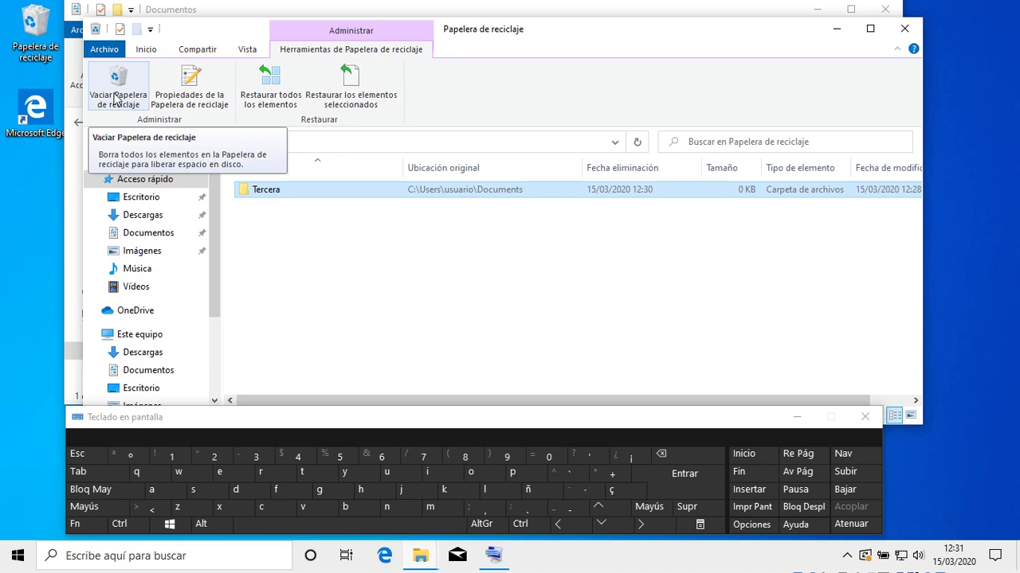
{"action": "left_click", "coordinate": [904, 28]}
Move the Segunda and Tercera folders from Primera back into Documentos by cutting and pasting them
{"action": "left_click", "coordinate": [245, 213]}
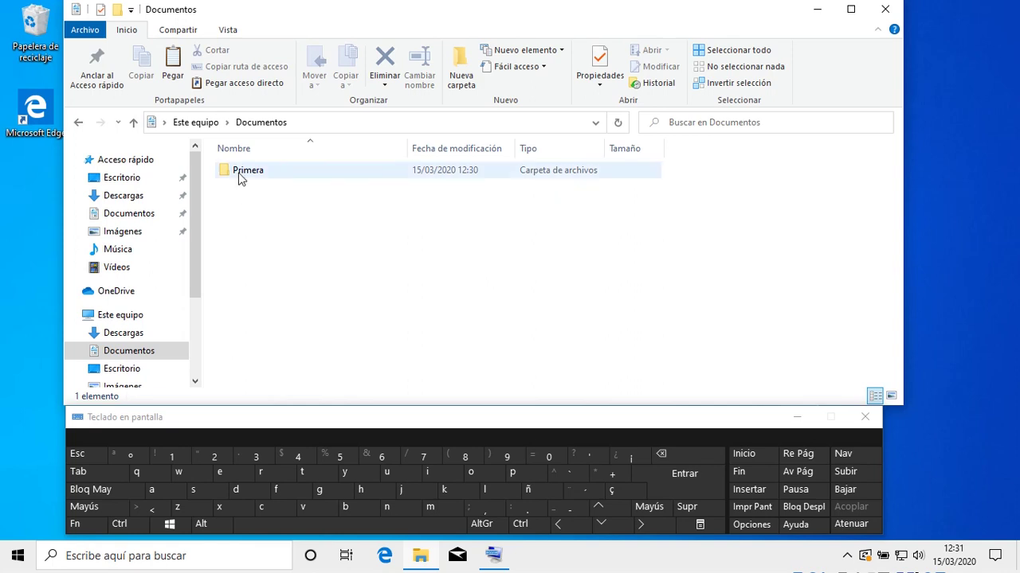
{"action": "double_click", "coordinate": [240, 172]}
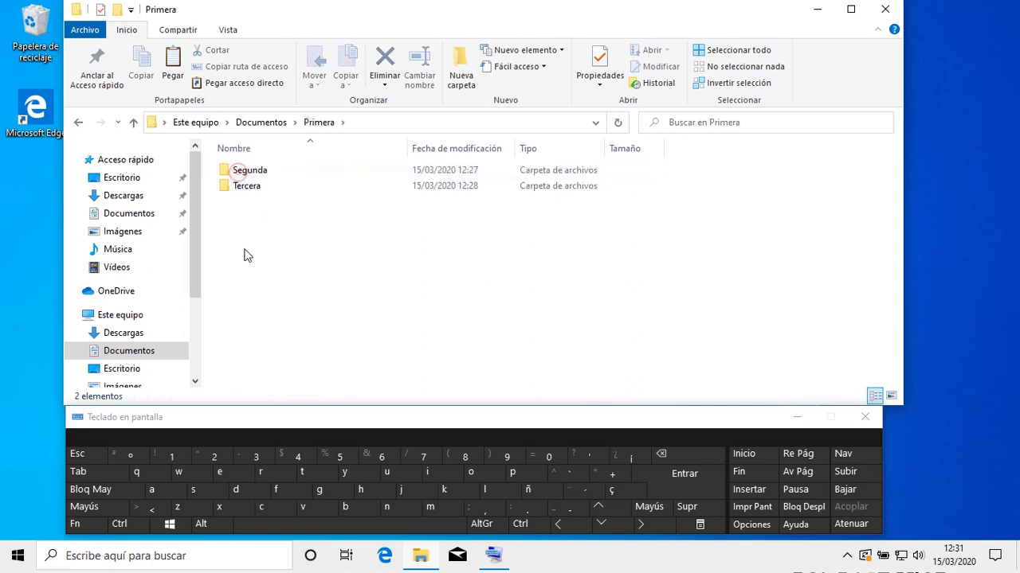
{"action": "left_click_drag", "start_coordinate": [334, 233], "coordinate": [235, 168]}
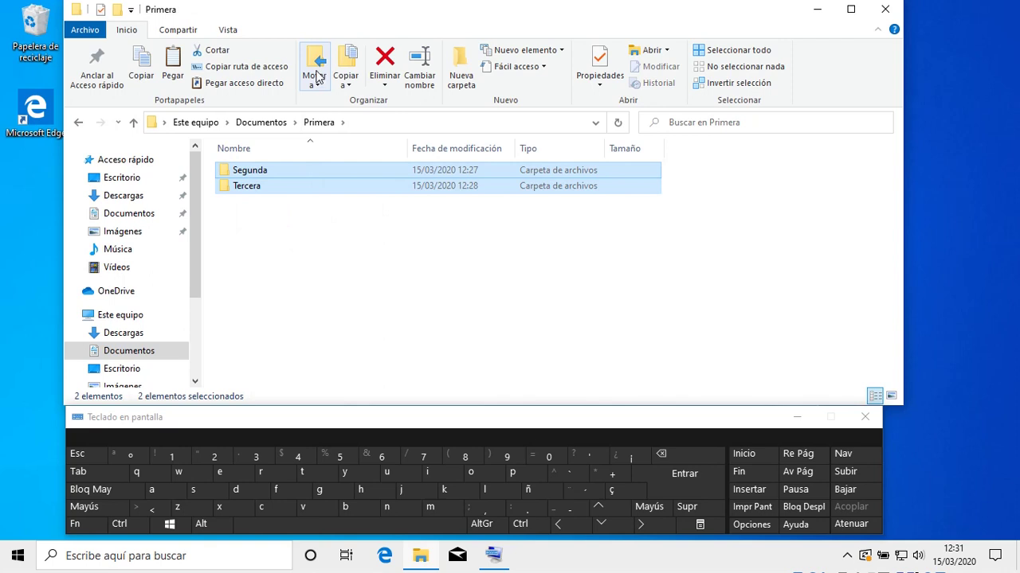
{"action": "left_click", "coordinate": [208, 51]}
{"action": "left_click", "coordinate": [256, 124]}
{"action": "right_click", "coordinate": [252, 255]}
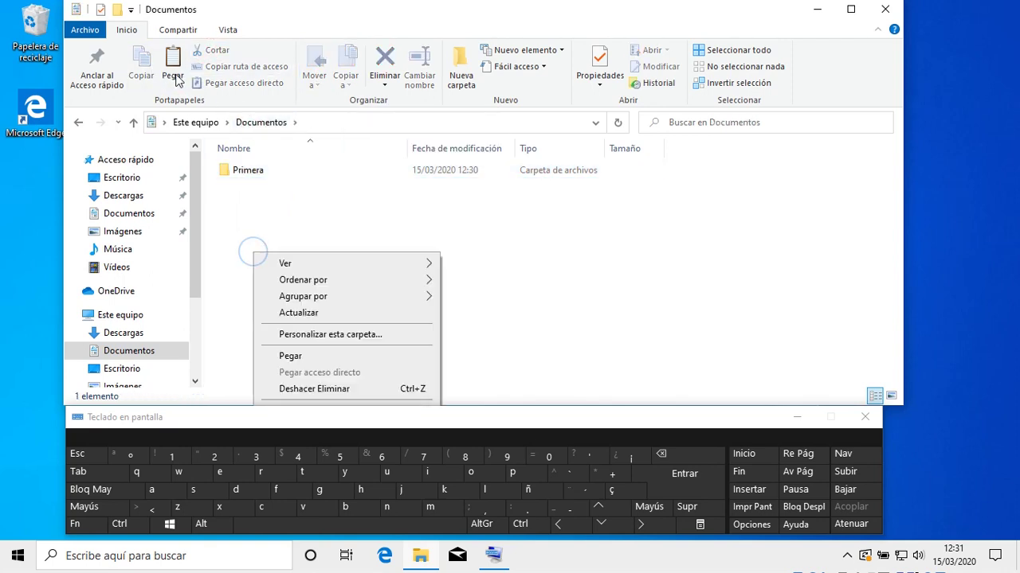
{"action": "left_click", "coordinate": [290, 357]}
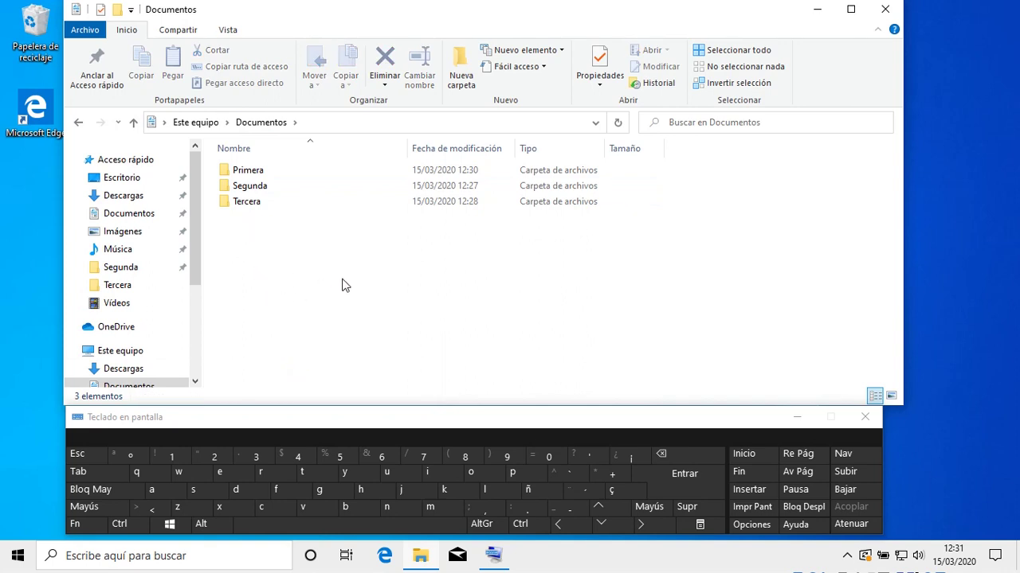
Select the non-adjacent Tercera and Primera folders together, leaving out Segunda, and clear the selection
{"action": "left_click_drag", "start_coordinate": [342, 278], "coordinate": [252, 228]}
{"action": "left_click", "coordinate": [247, 232]}
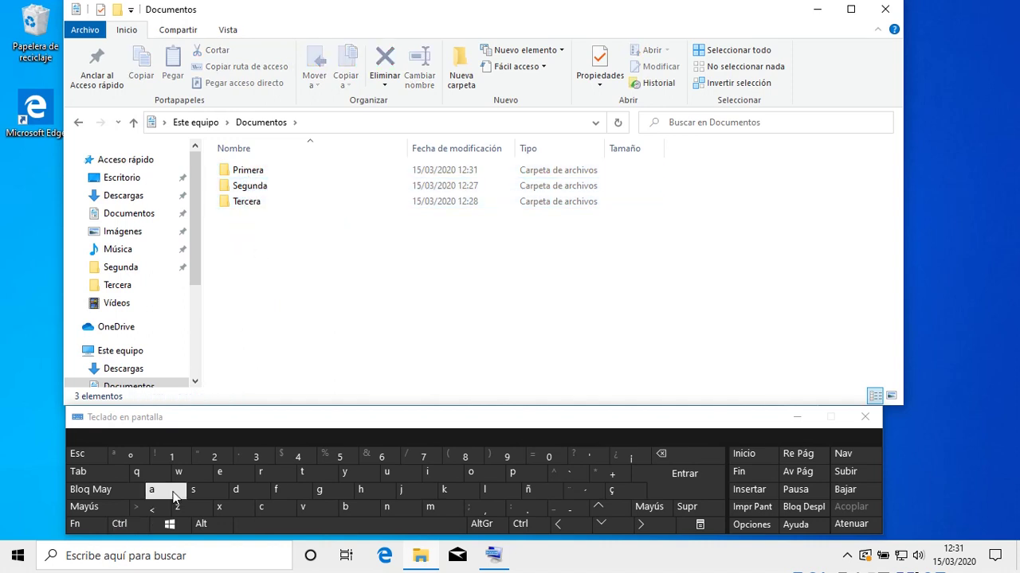
{"action": "left_click", "coordinate": [126, 525]}
{"action": "left_click", "coordinate": [128, 526]}
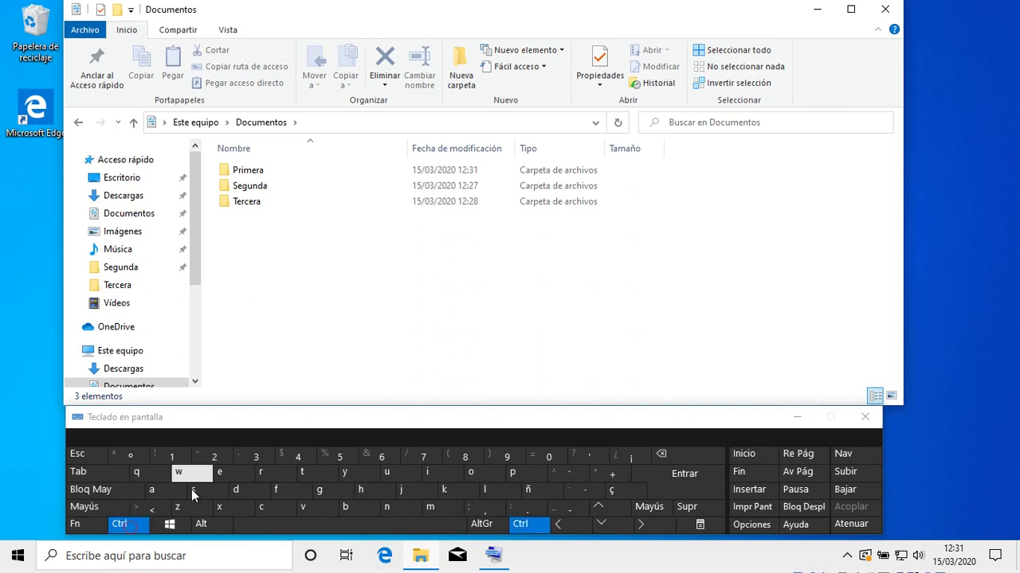
{"action": "left_click", "coordinate": [239, 203], "text": "ctrl"}
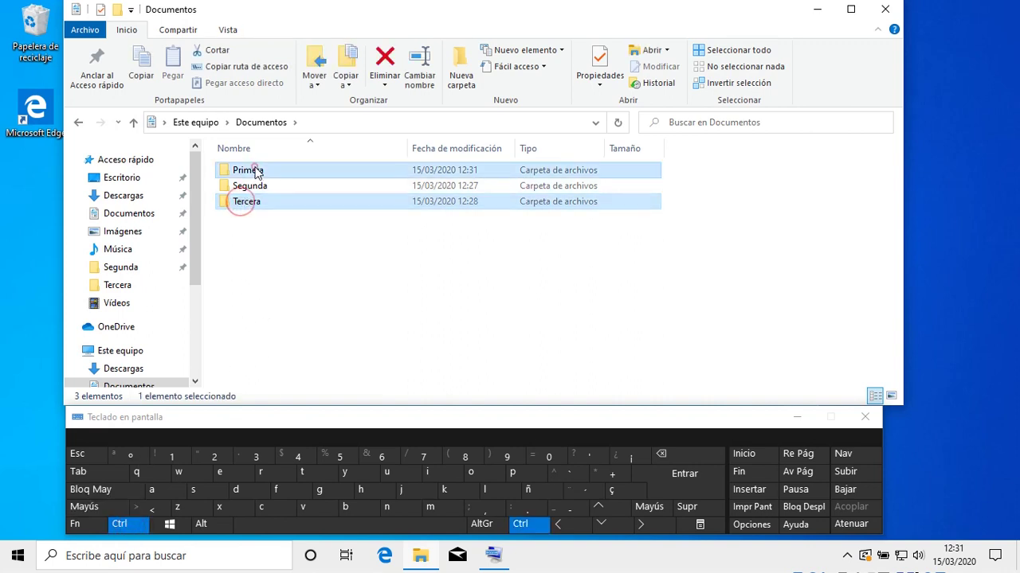
{"action": "left_click", "coordinate": [252, 168], "text": "ctrl"}
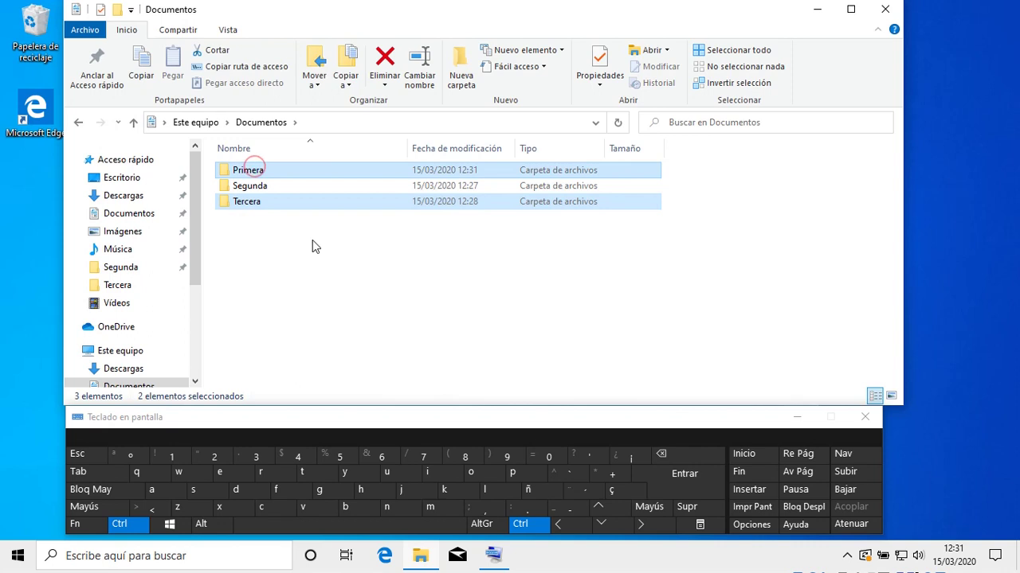
{"action": "left_click", "coordinate": [119, 524]}
{"action": "left_click", "coordinate": [278, 262]}
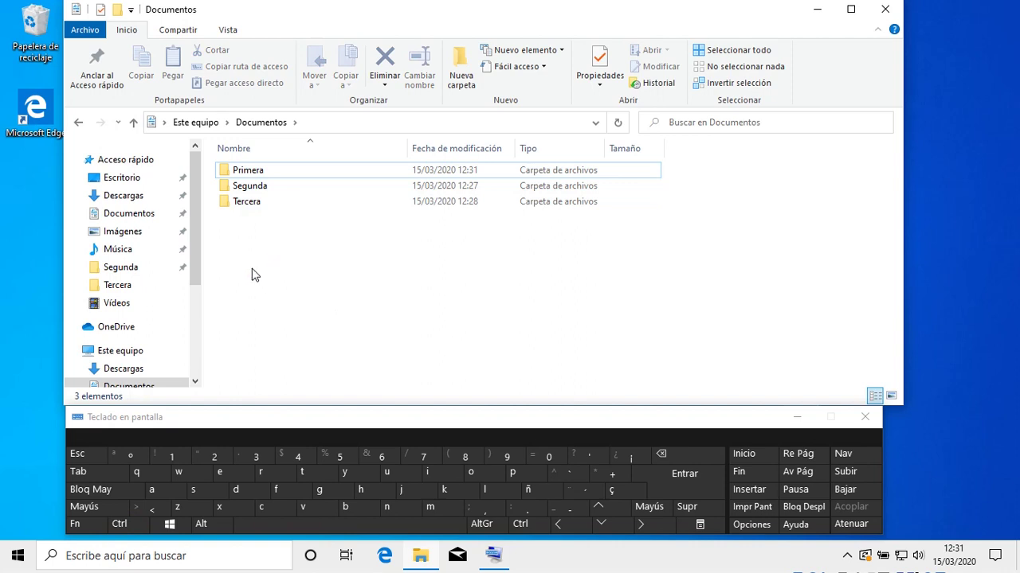
Select the continuous range of folders from Primera through Tercera and clear the selection
{"action": "left_click", "coordinate": [251, 171]}
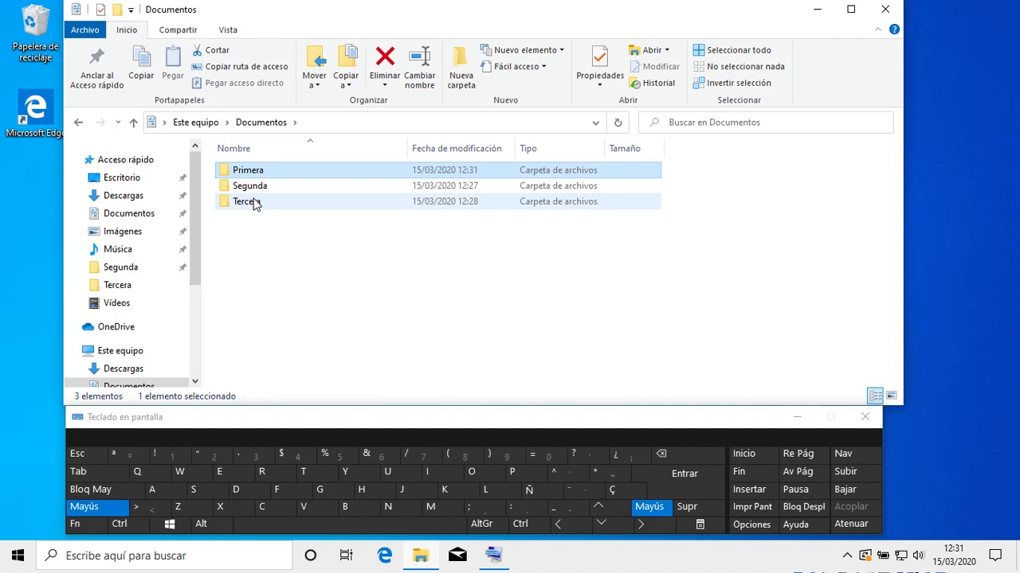
{"action": "left_click", "coordinate": [253, 207], "text": "shift"}
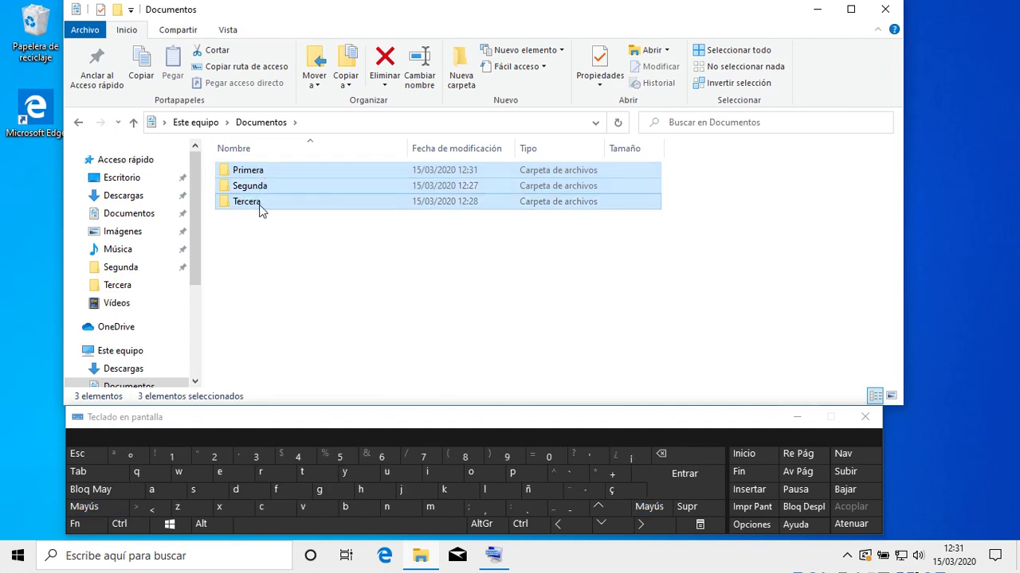
{"action": "left_click", "coordinate": [280, 271]}
Select all three folders with a selection box and clear it, and select them all again with Seleccionar todo and invert the selection
{"action": "left_click_drag", "start_coordinate": [312, 277], "coordinate": [242, 169]}
{"action": "left_click", "coordinate": [262, 263]}
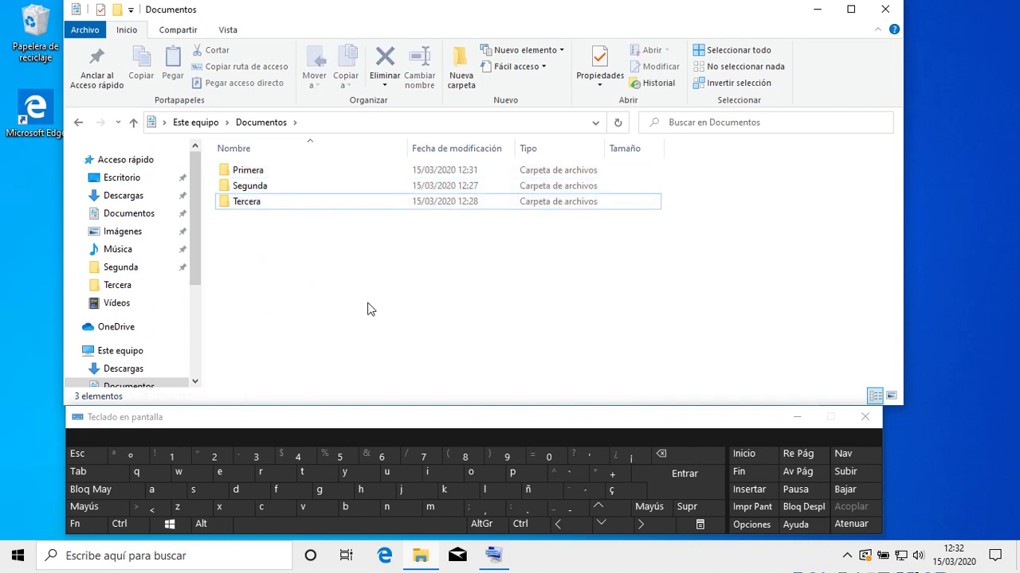
{"action": "left_click", "coordinate": [726, 51]}
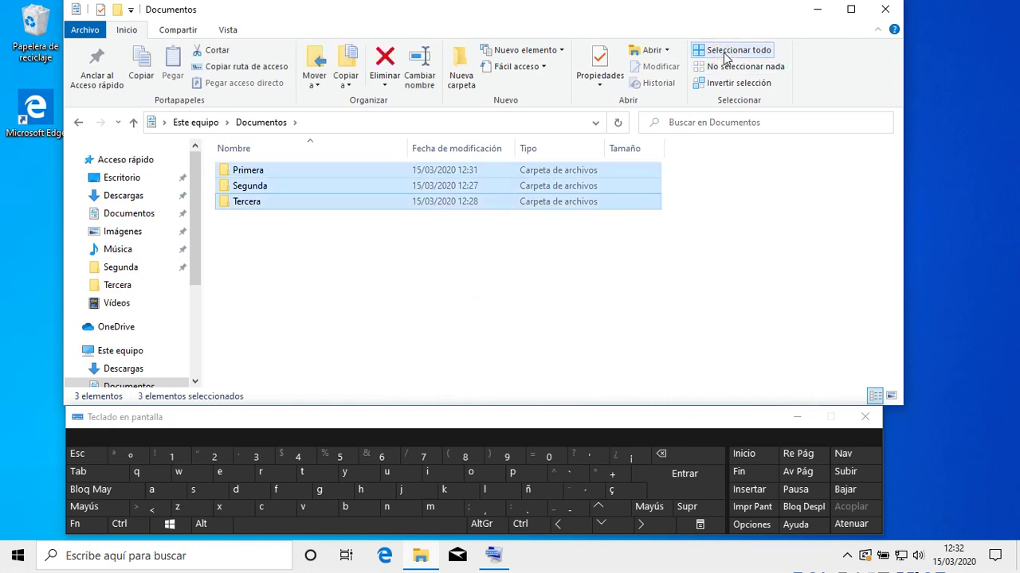
{"action": "left_click", "coordinate": [733, 83]}
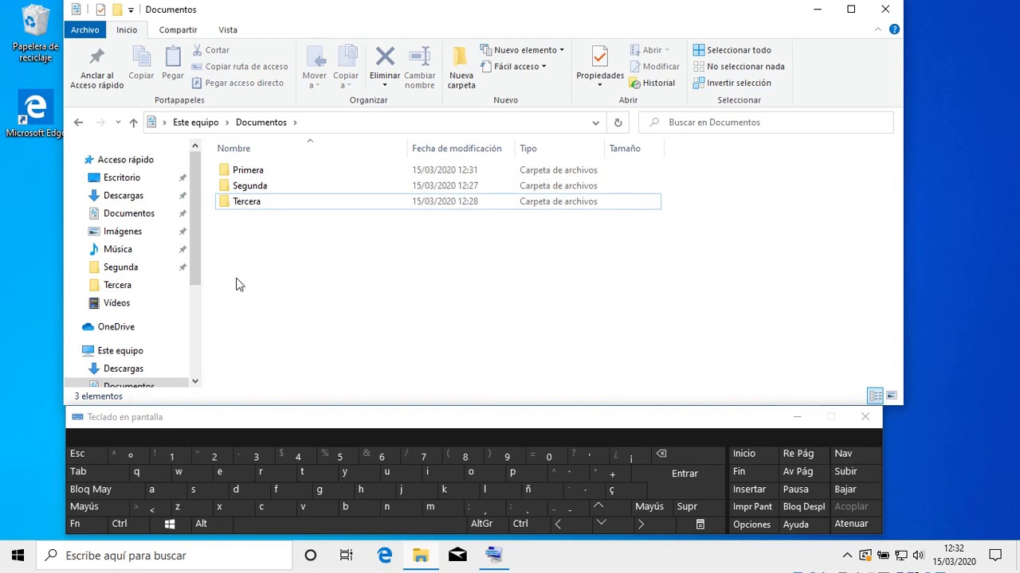
Select the Tercera and Primera folders and invert the selection so that only Segunda is selected
{"action": "left_click", "coordinate": [124, 526]}
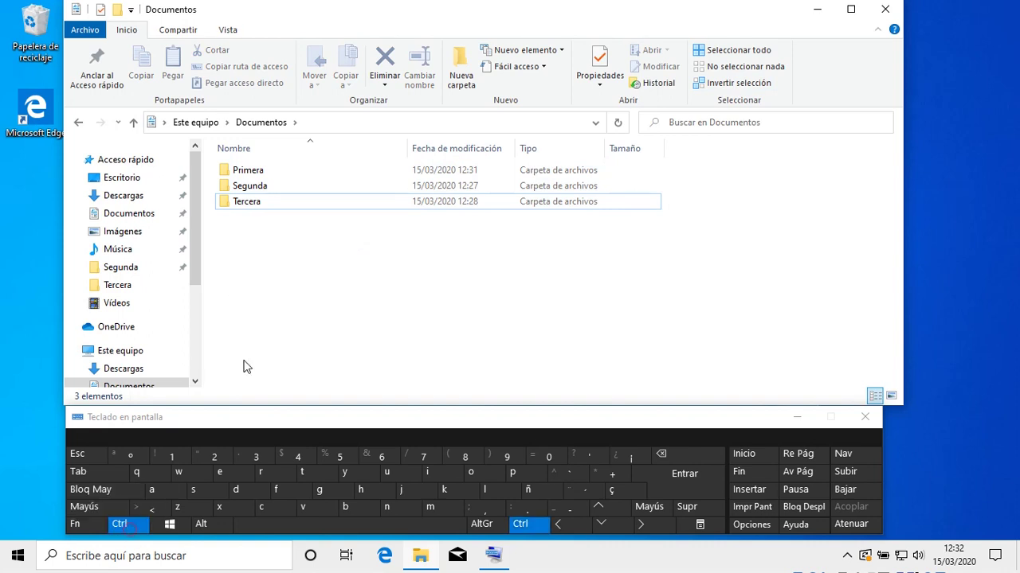
{"action": "left_click", "coordinate": [246, 201], "text": "ctrl"}
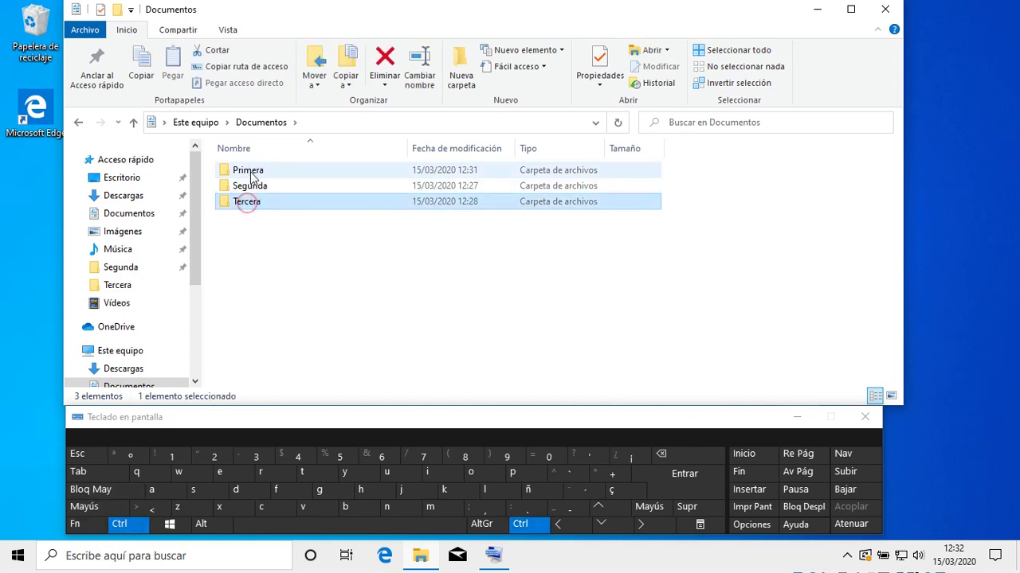
{"action": "left_click", "coordinate": [250, 172], "text": "ctrl"}
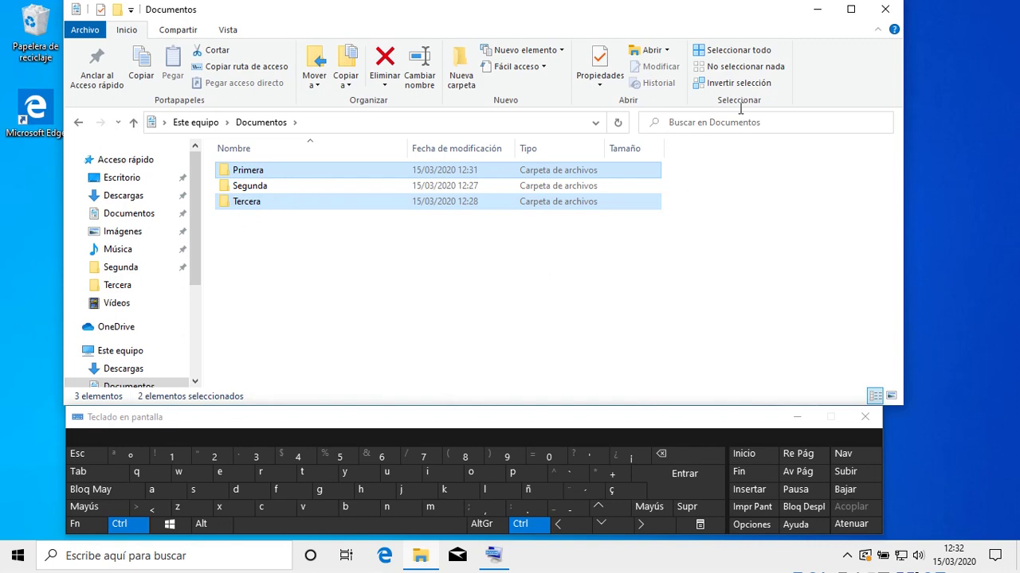
{"action": "left_click", "coordinate": [738, 83]}
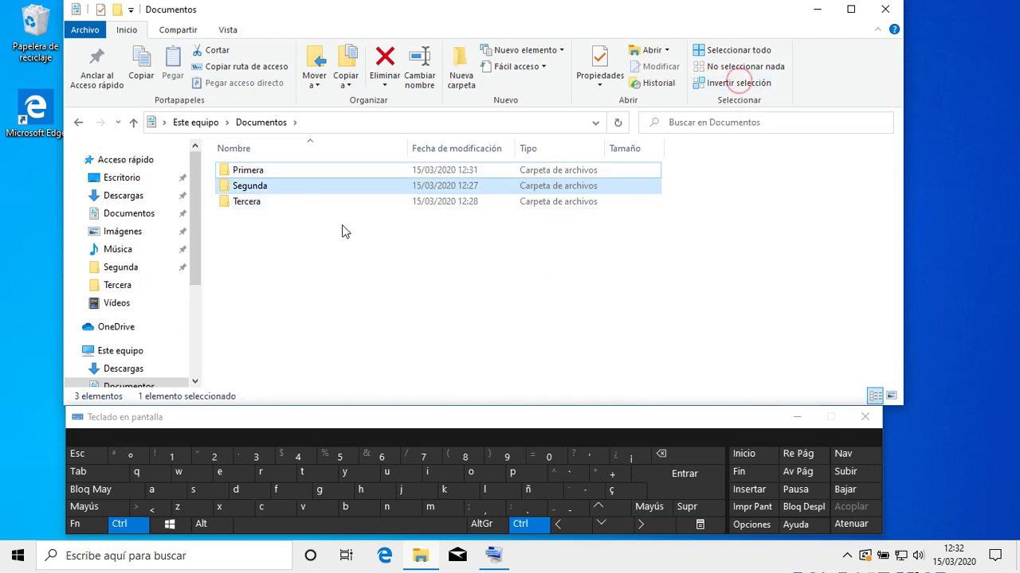